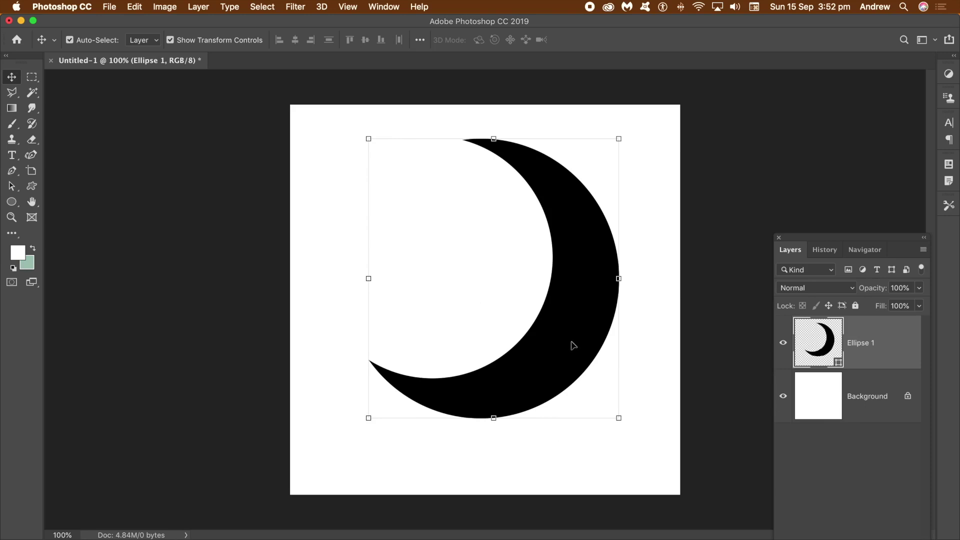
- Delete the Ellipse 1 crescent layer, leaving only the white Background
key(BackSpace)
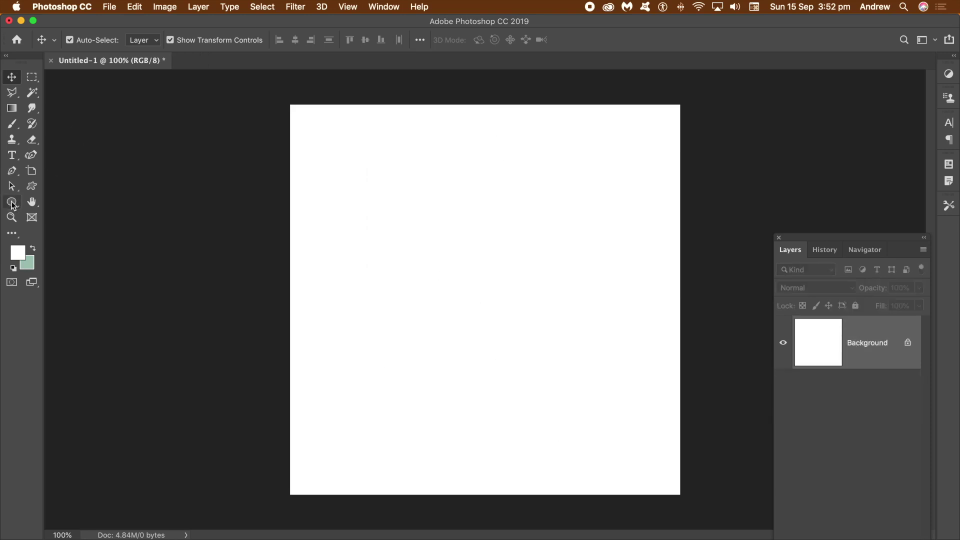
- Select the Ellipse Tool in Shape mode with the Subtract Front Shape path operation
click(13, 204)
right_click(13, 204)
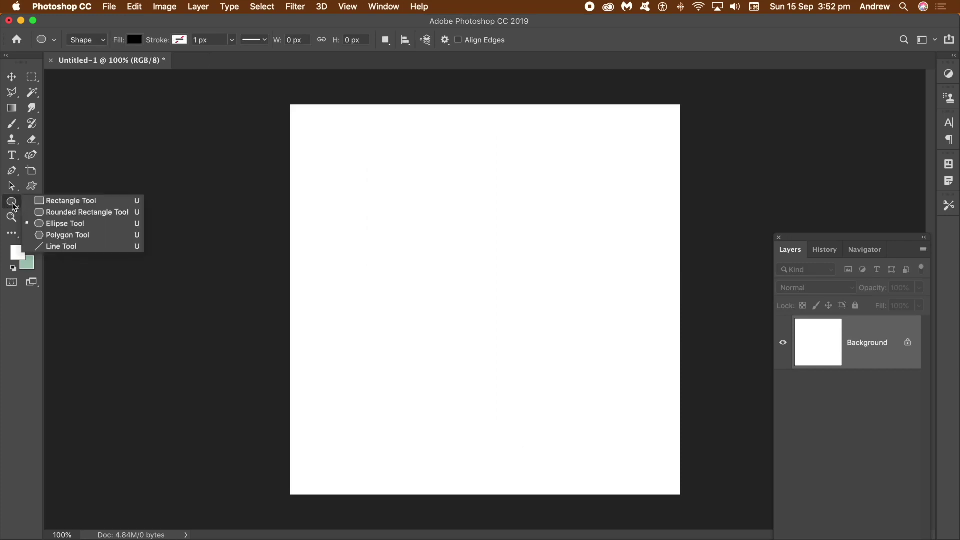
click(72, 229)
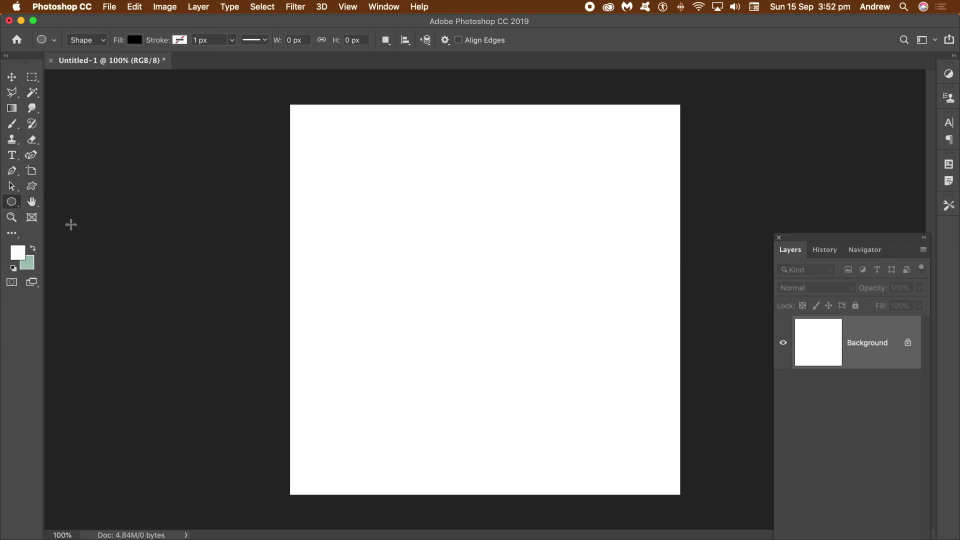
click(96, 42)
click(94, 40)
click(387, 42)
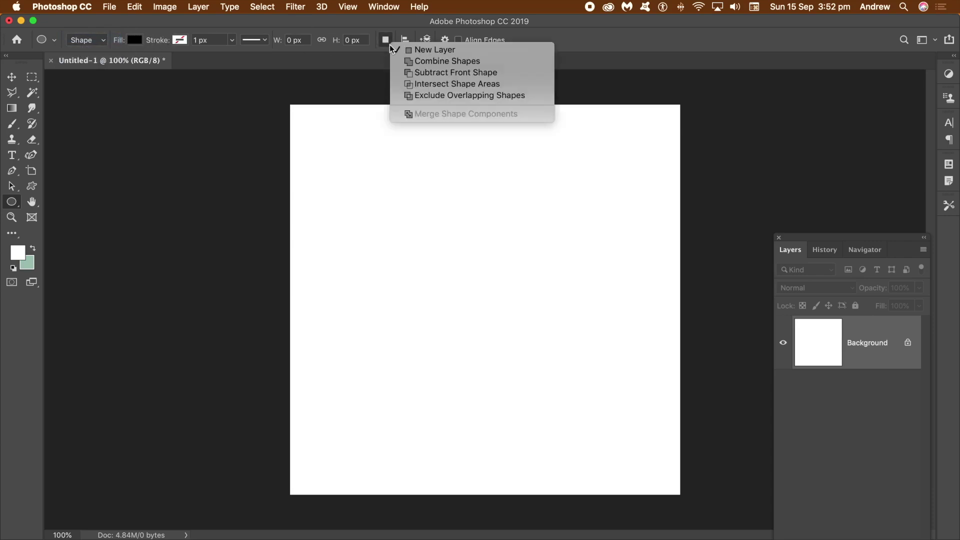
click(448, 76)
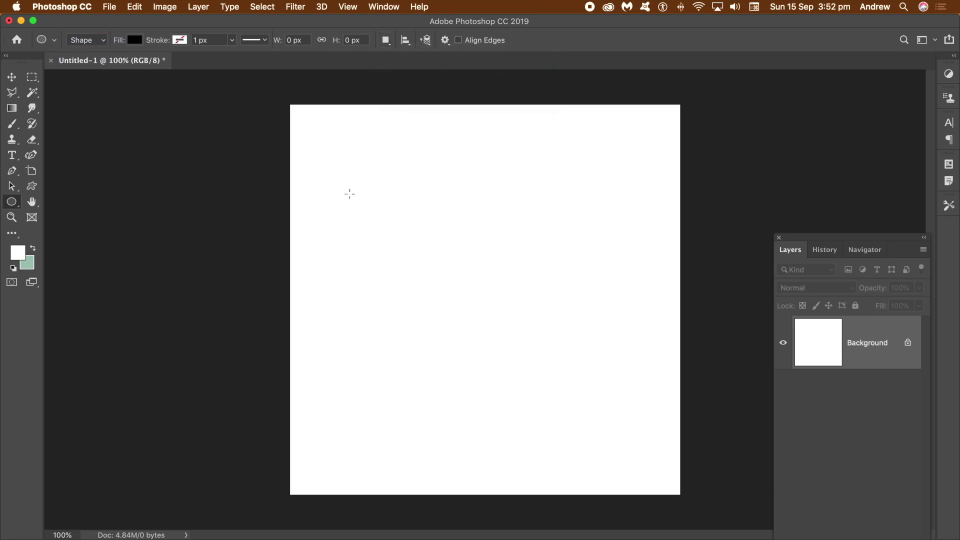
- Draw a large black circle and subtract an enlarged overlapping upper-left circle to leave a crescent
drag(333, 140, 626, 437)
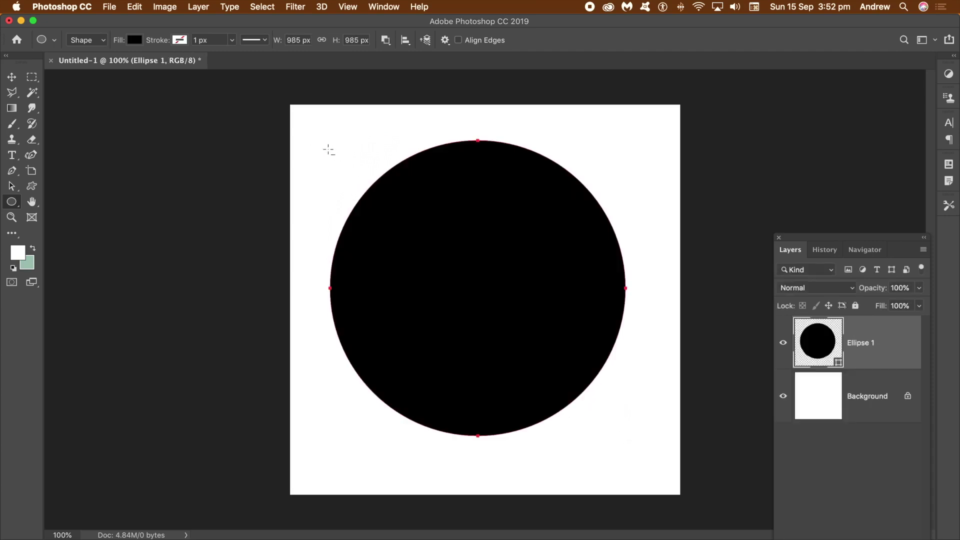
key(shift)
drag(309, 123, 539, 361)
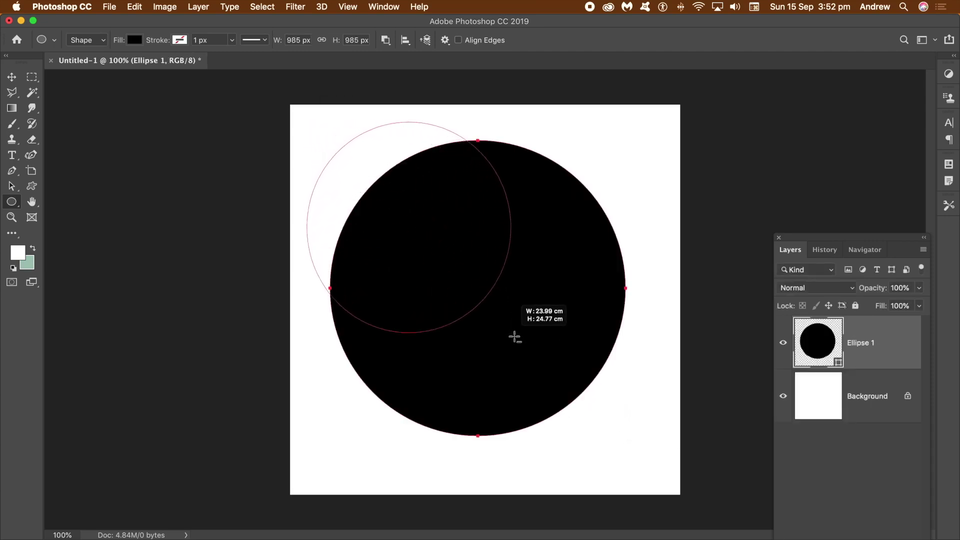
drag(540, 361, 587, 412)
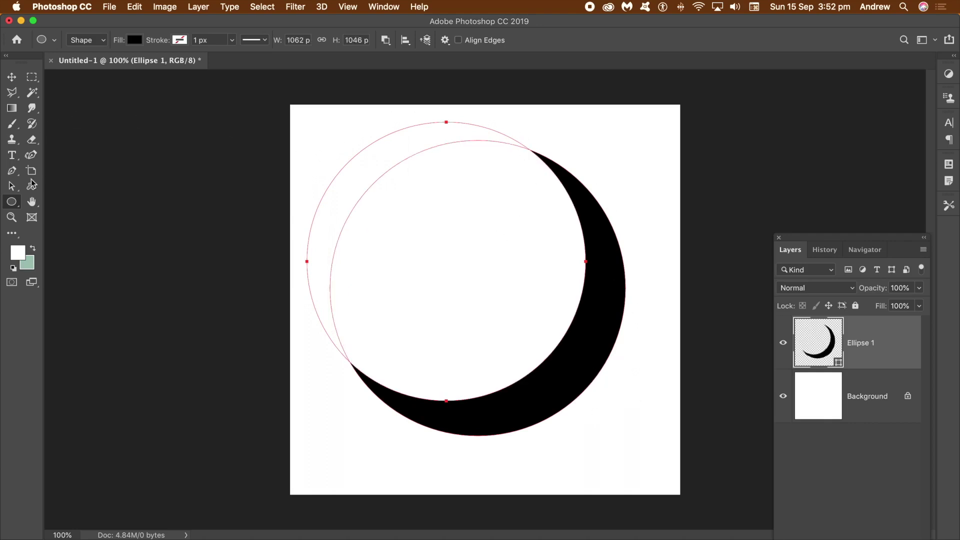
click(11, 186)
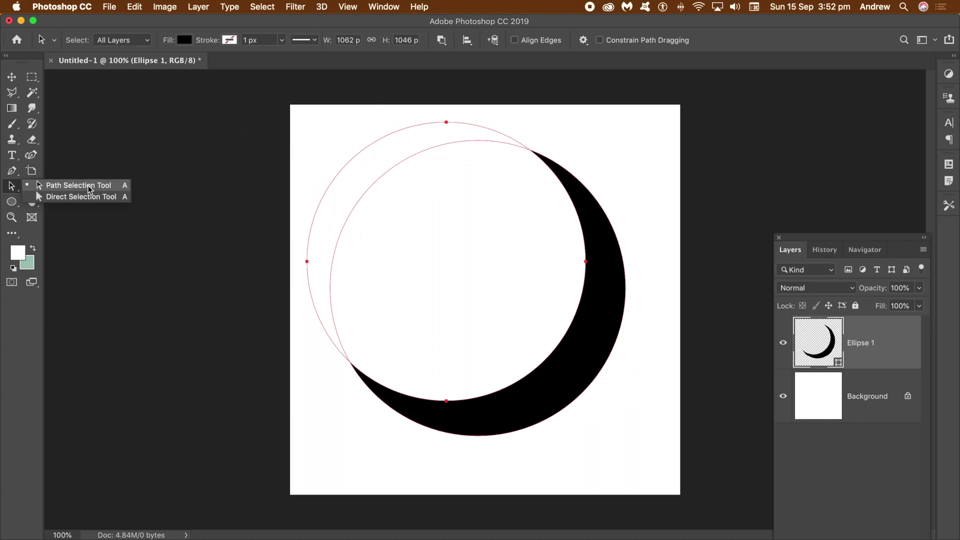
- Drag the cut-out circle down, then up and right, so the crescent arches over the top and right
click(88, 189)
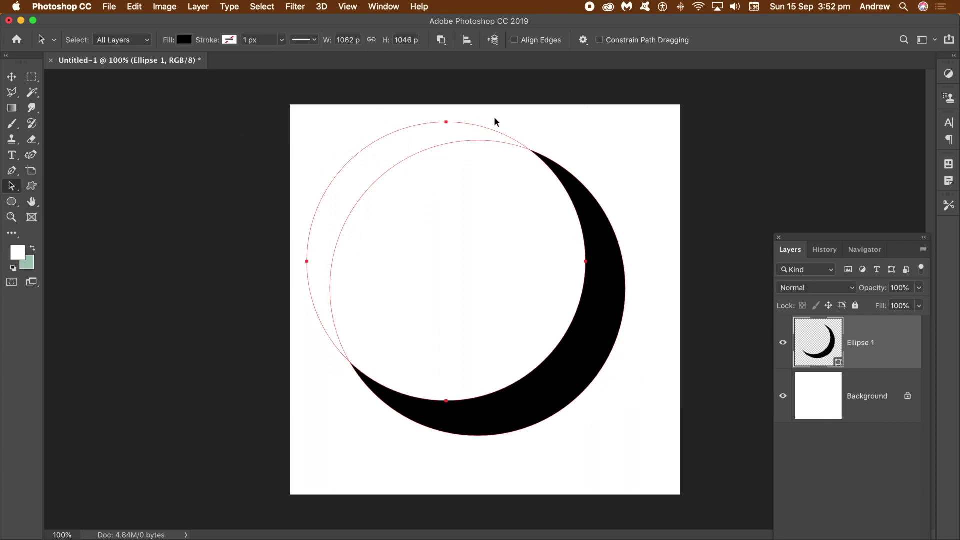
mouse_move(488, 138)
mouse_down()
mouse_move(497, 182)
mouse_move(567, 228)
mouse_move(537, 131)
mouse_move(491, 130)
mouse_move(481, 235)
mouse_move(508, 275)
mouse_move(482, 303)
mouse_up()
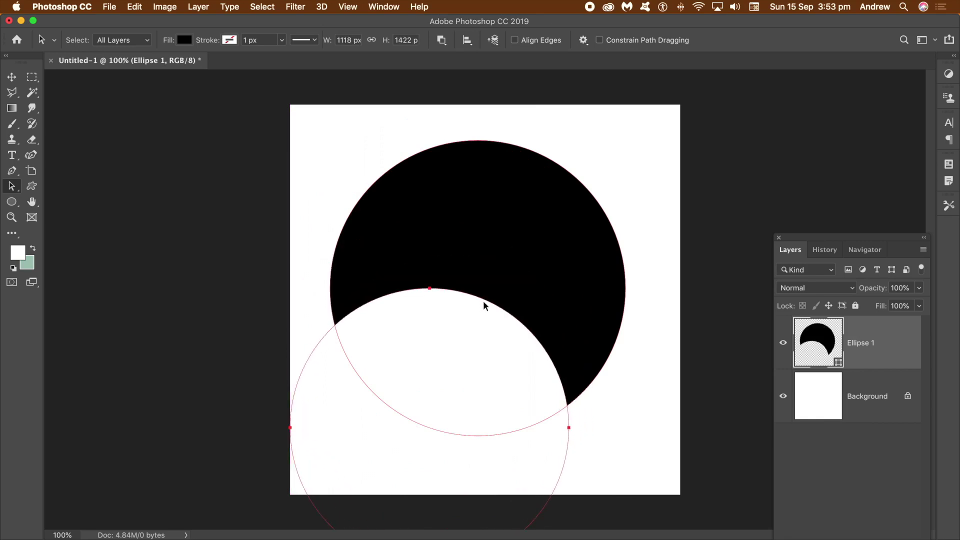
drag(488, 306, 509, 214)
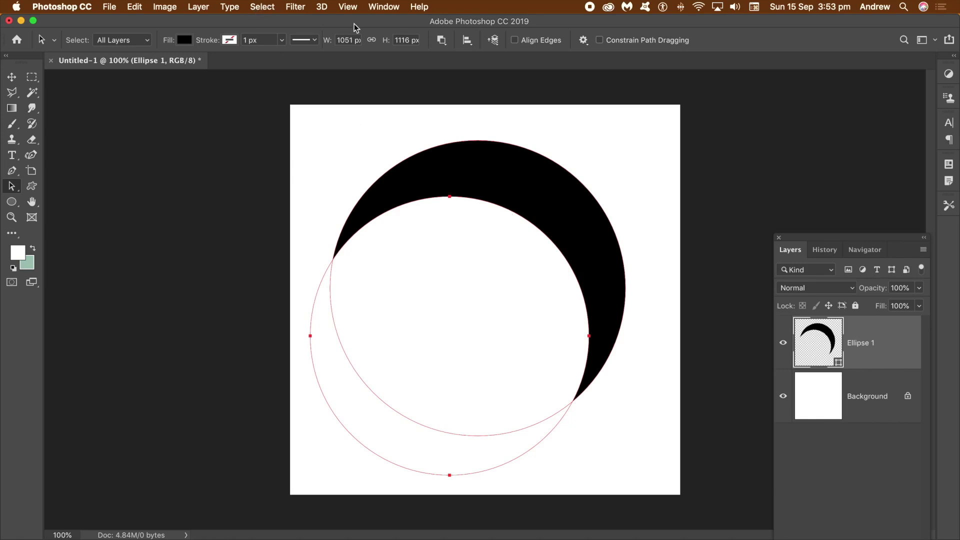
click(447, 48)
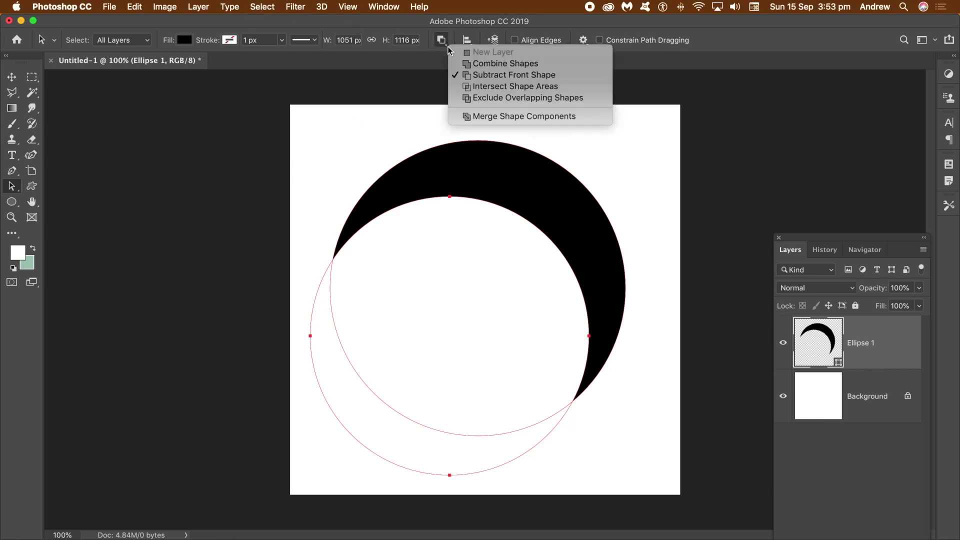
- Merge the two circles into a single crescent path and nudge it slightly left and down
click(486, 117)
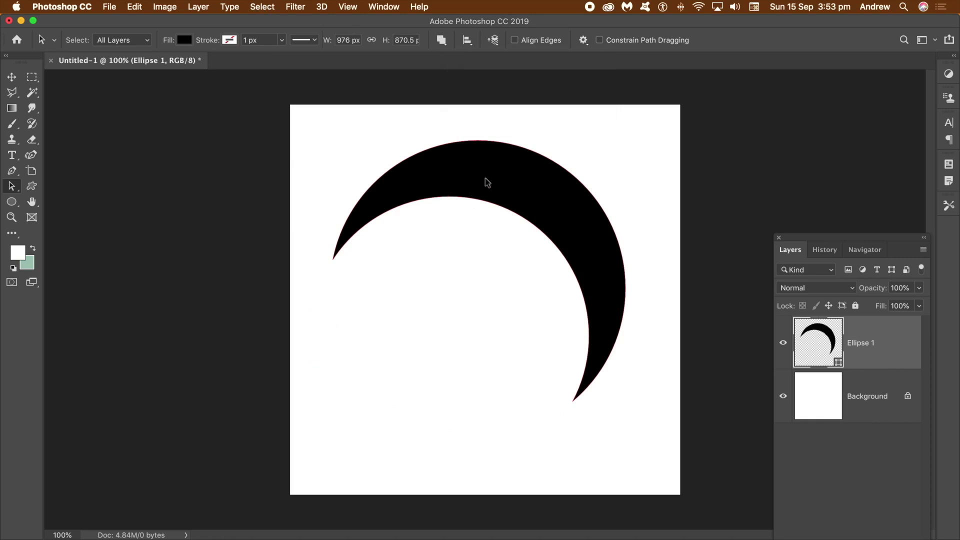
click(12, 76)
drag(439, 182, 425, 194)
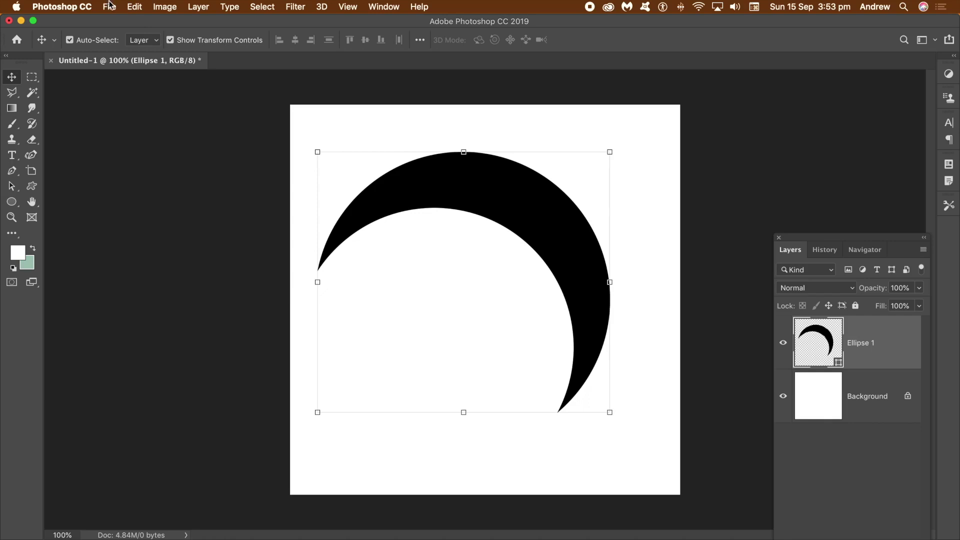
click(138, 8)
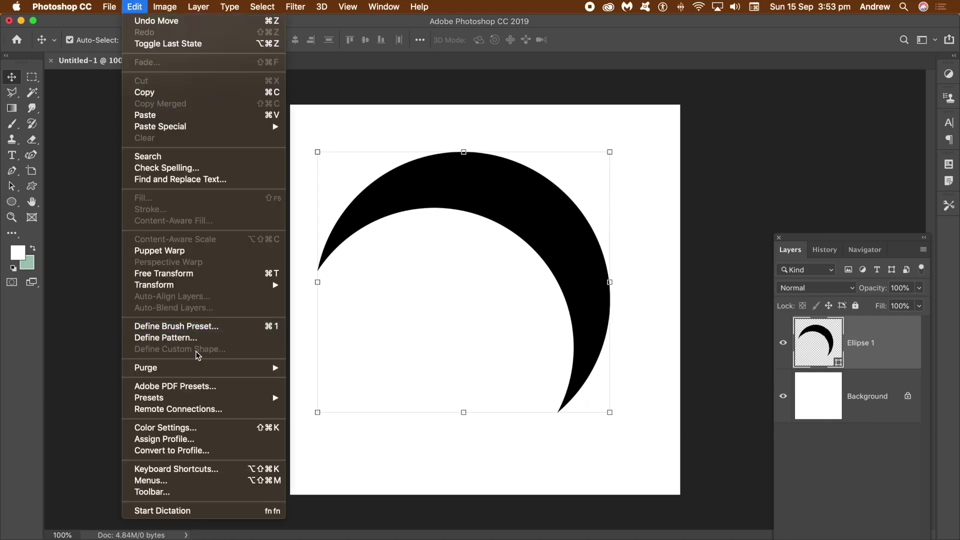
click(12, 192)
click(12, 191)
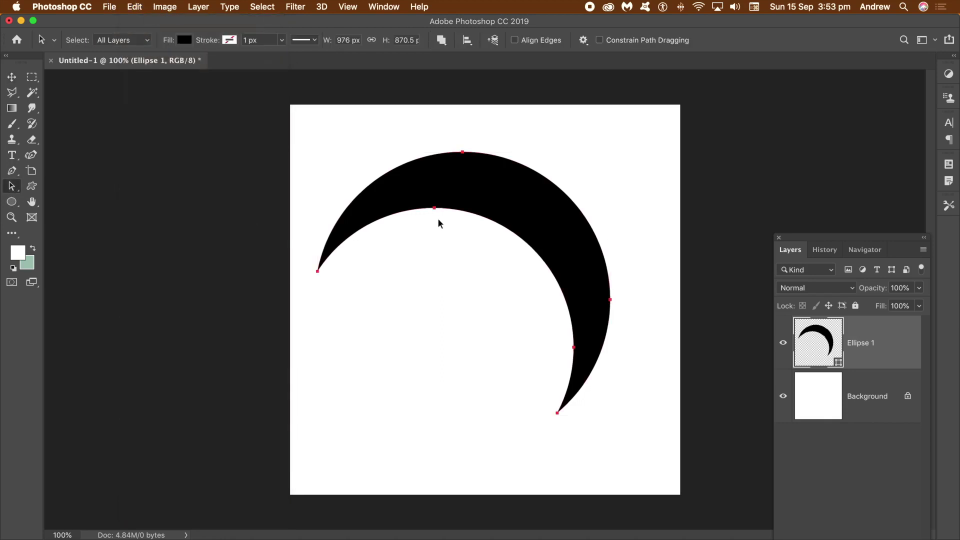
- Define the crescent path as a custom shape named 'Shape 4' via the Edit menu
right_click(12, 190)
click(75, 197)
click(132, 8)
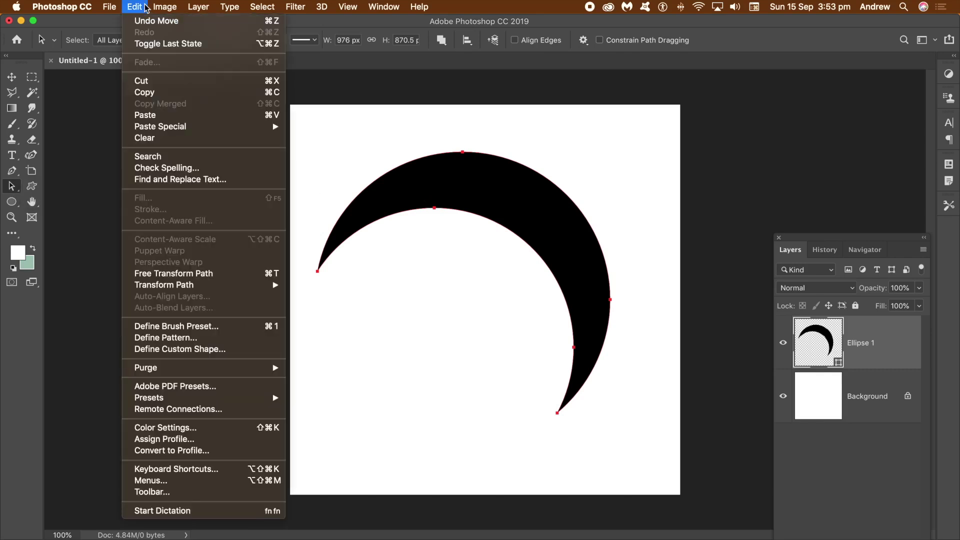
click(193, 350)
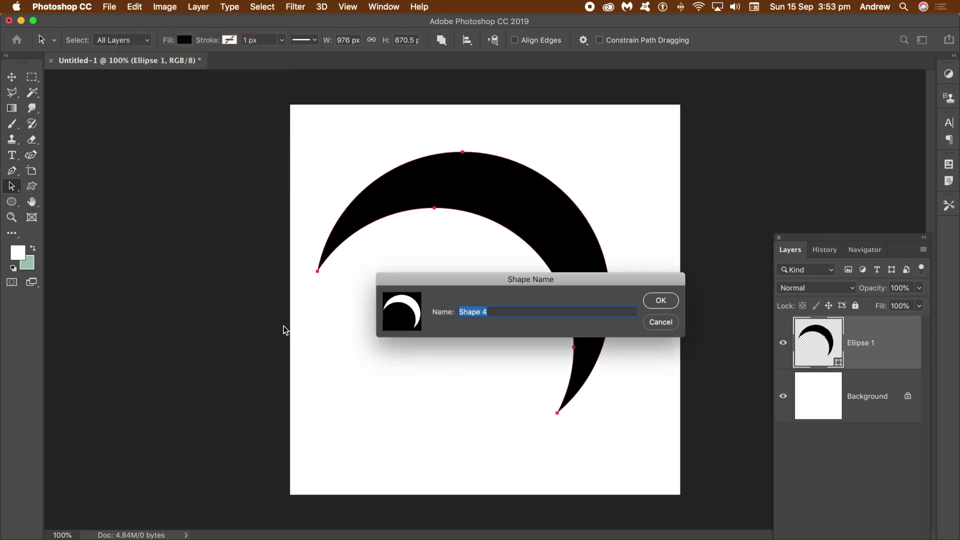
click(661, 301)
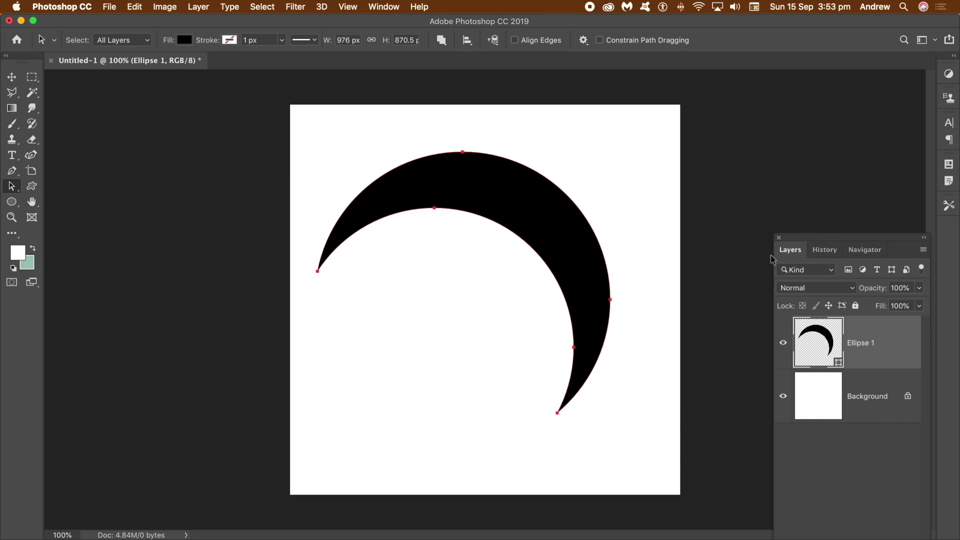
- Recolour the crescent's fill to red, then to a darker maroon (#5e2828)
click(384, 7)
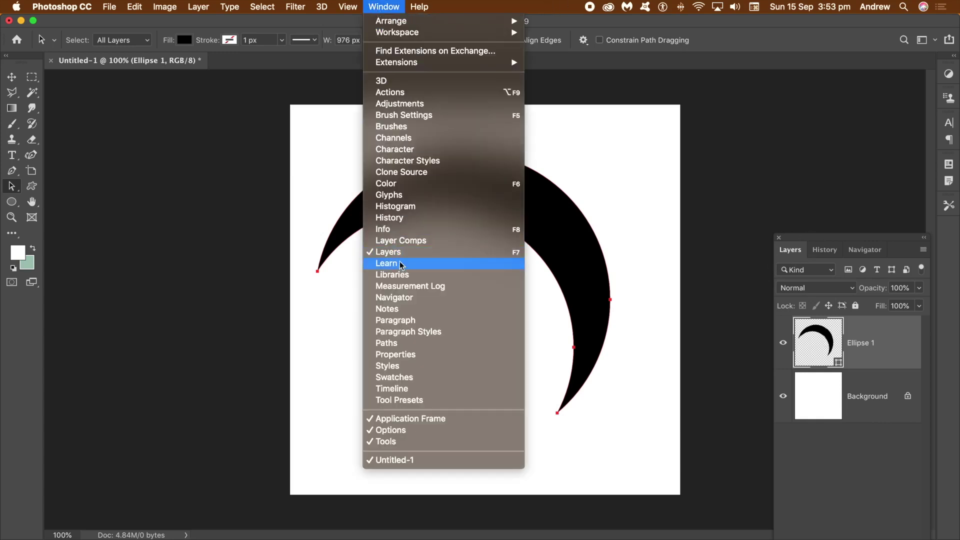
click(825, 344)
double_click(825, 344)
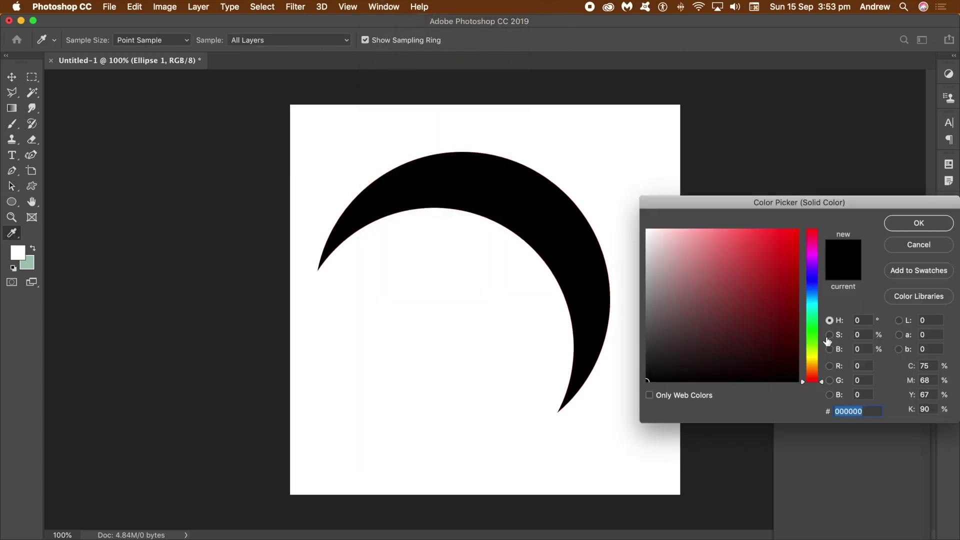
click(774, 270)
click(917, 222)
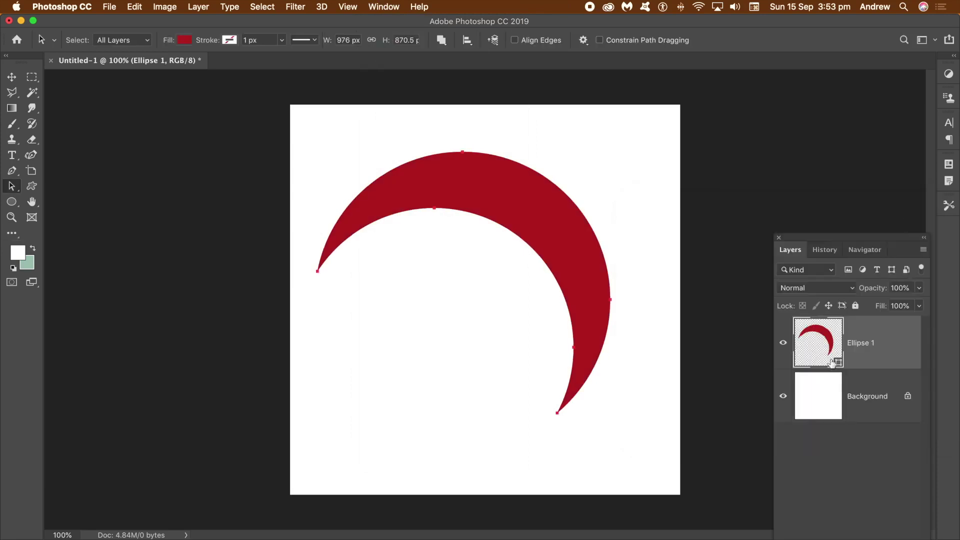
double_click(823, 344)
click(730, 323)
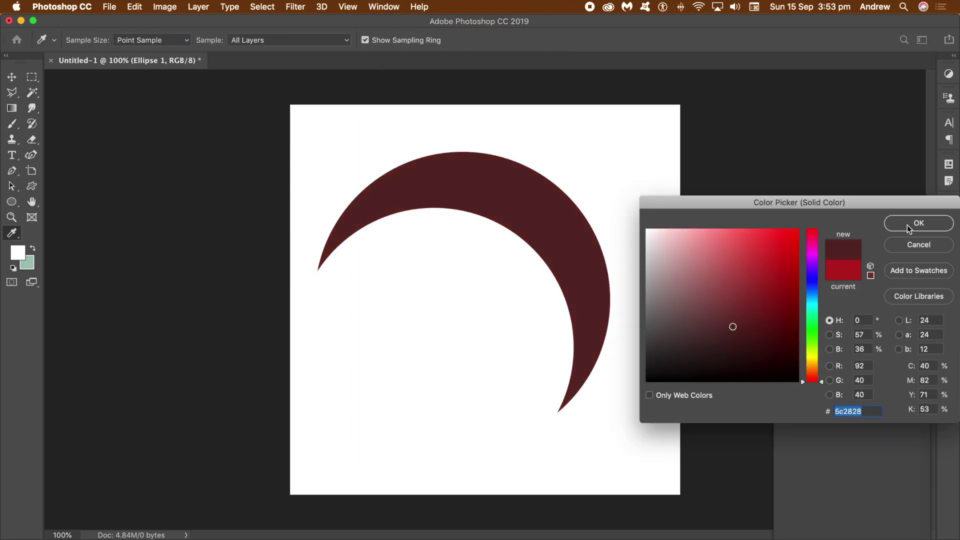
click(908, 228)
click(13, 77)
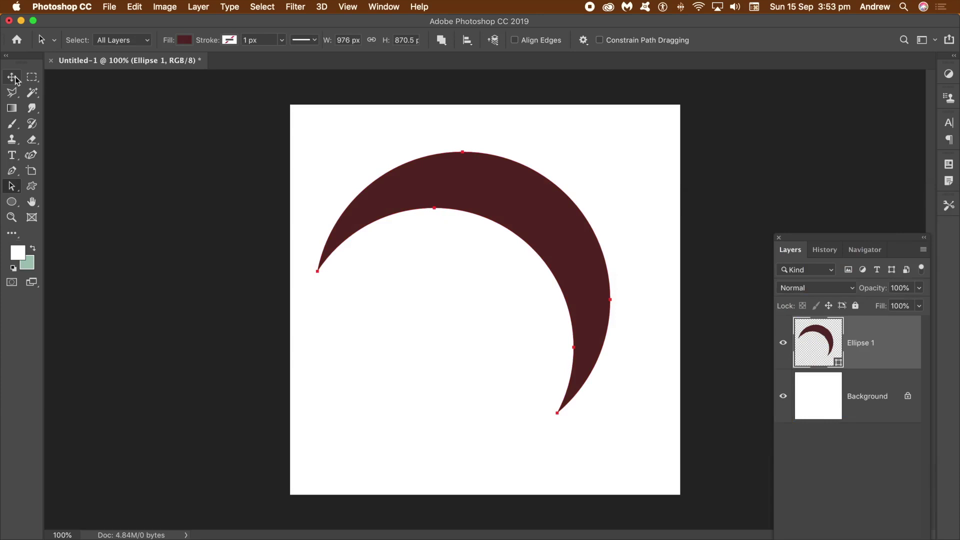
- Alt-drag a maroon copy of the crescent, recolour Ellipse 1 black, and shift the copy up-left
drag(486, 196, 484, 173)
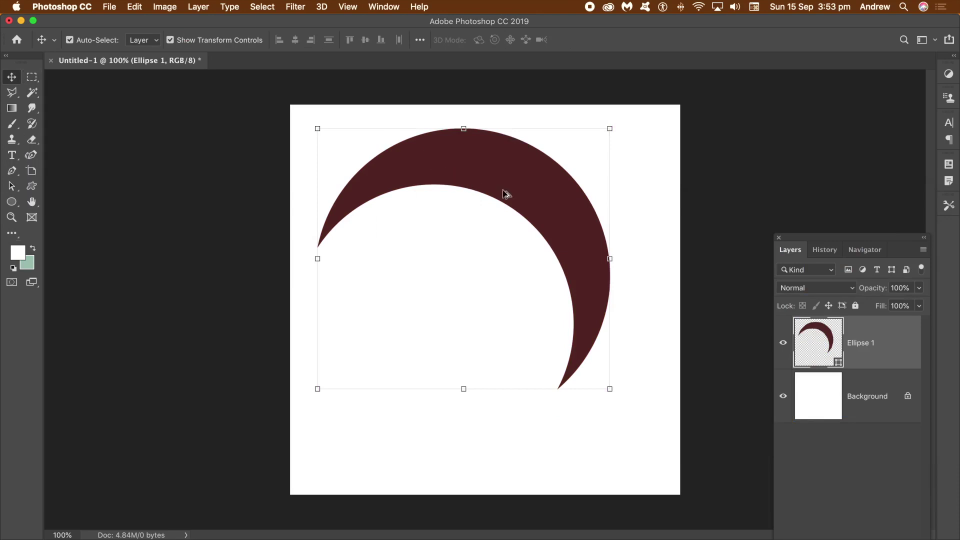
alt+drag(503, 194, 484, 227)
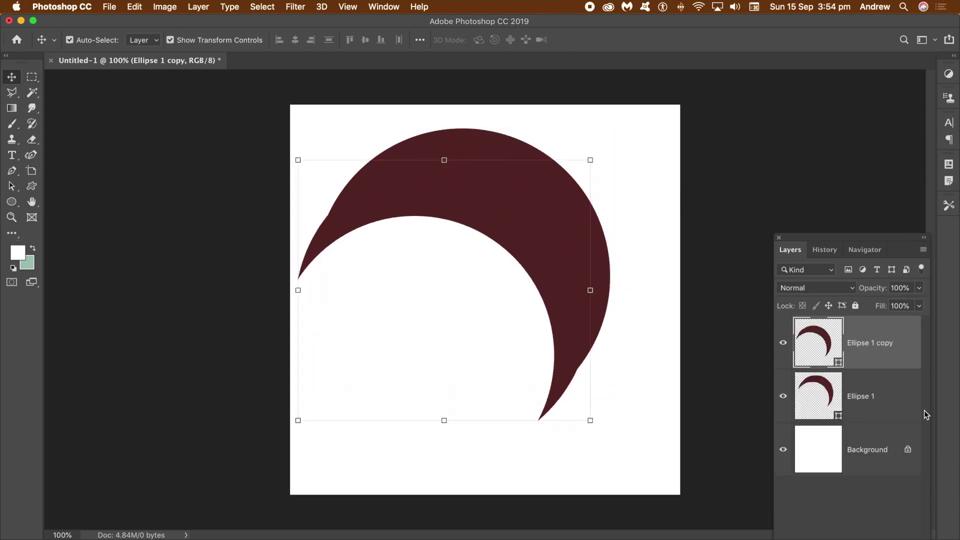
click(871, 399)
double_click(829, 398)
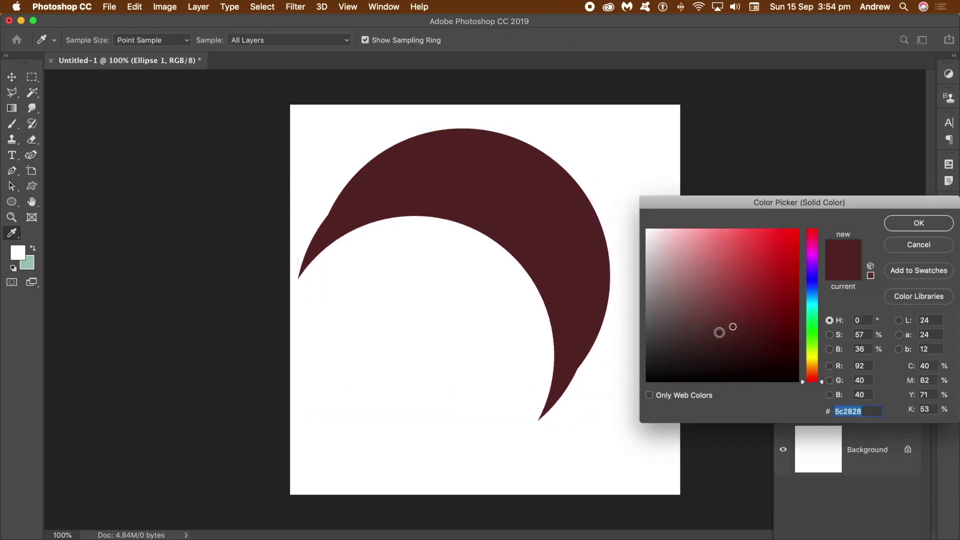
mouse_move(733, 327)
mouse_down()
mouse_move(669, 358)
mouse_move(643, 387)
mouse_up()
click(919, 223)
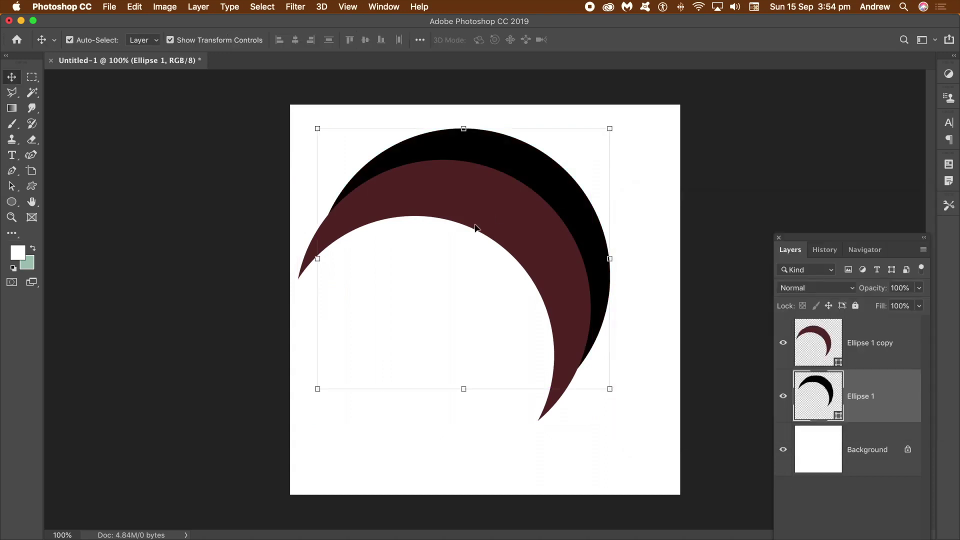
drag(475, 228, 496, 183)
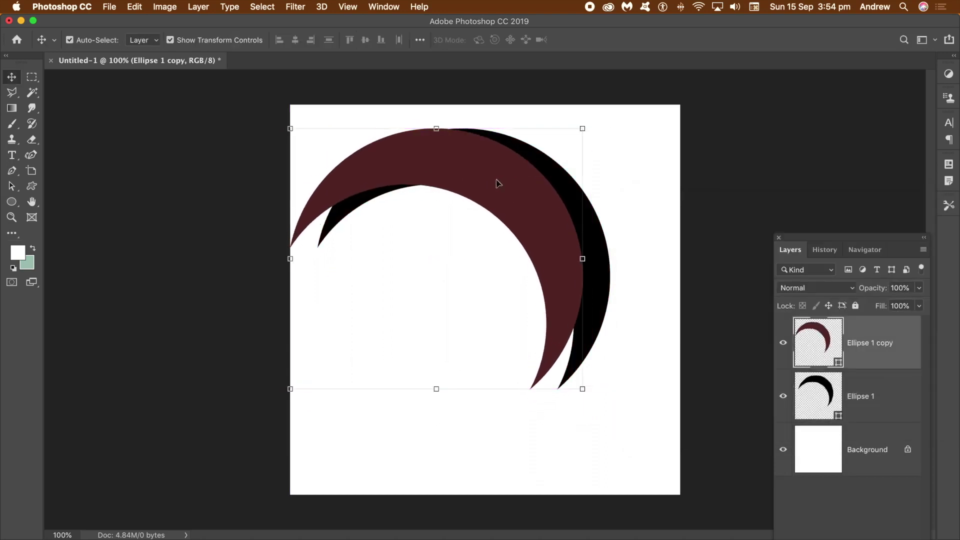
- Select both crescent layers, scale them down, and rotate them about 94° with Free Transform
drag(267, 112, 675, 440)
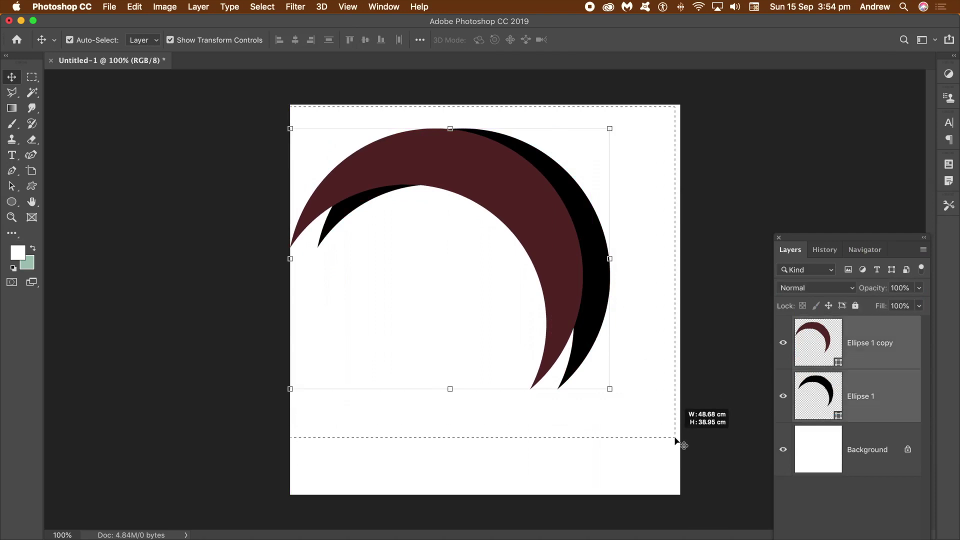
drag(291, 129, 362, 168)
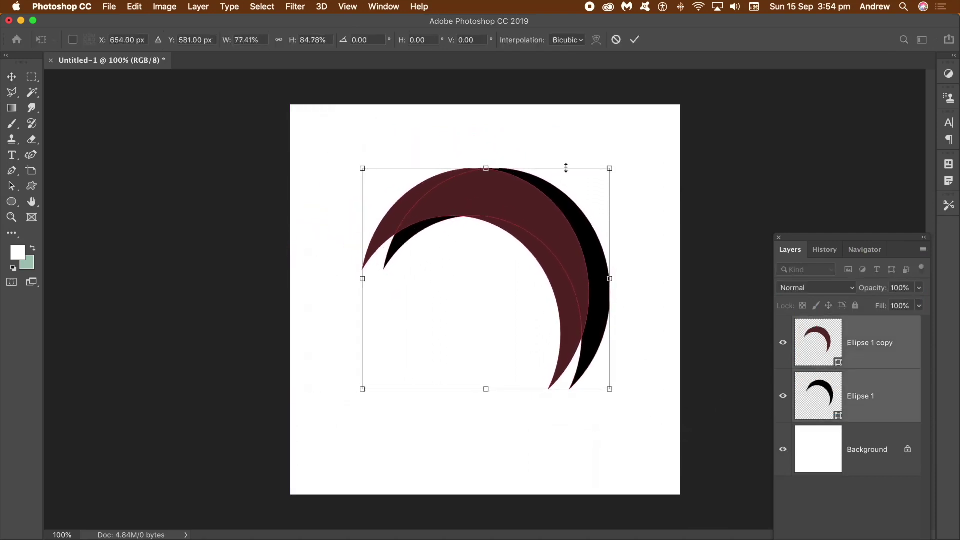
mouse_move(616, 155)
mouse_down()
mouse_move(653, 296)
mouse_move(575, 381)
mouse_move(604, 367)
mouse_up()
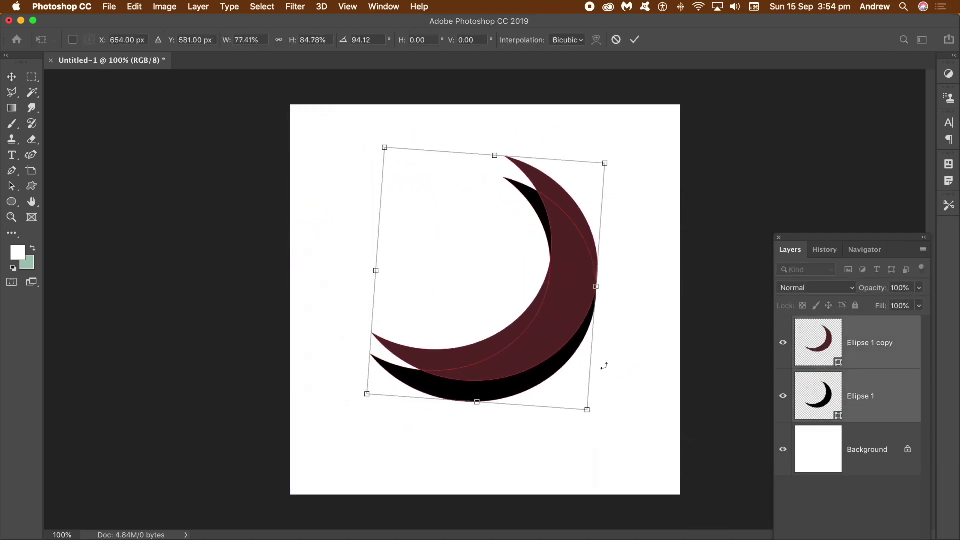
key(Return)
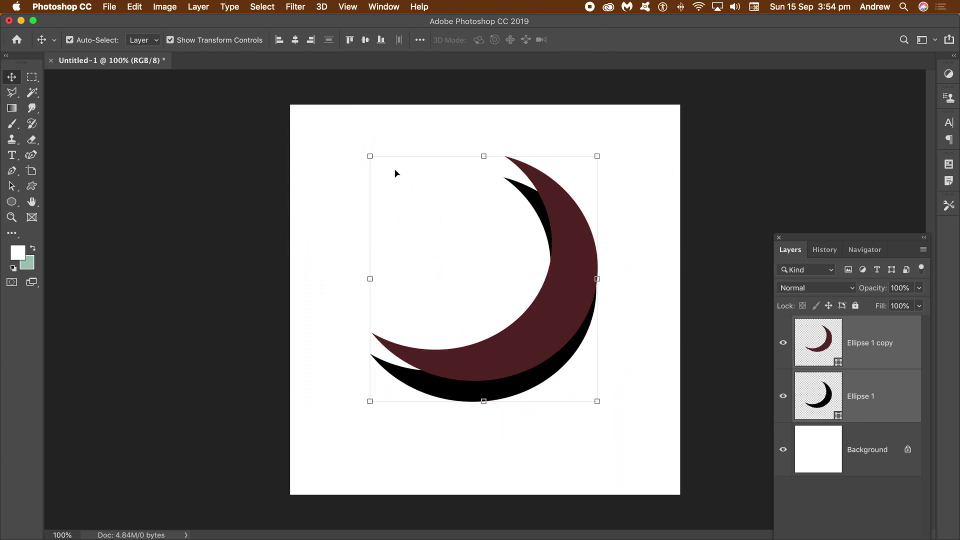